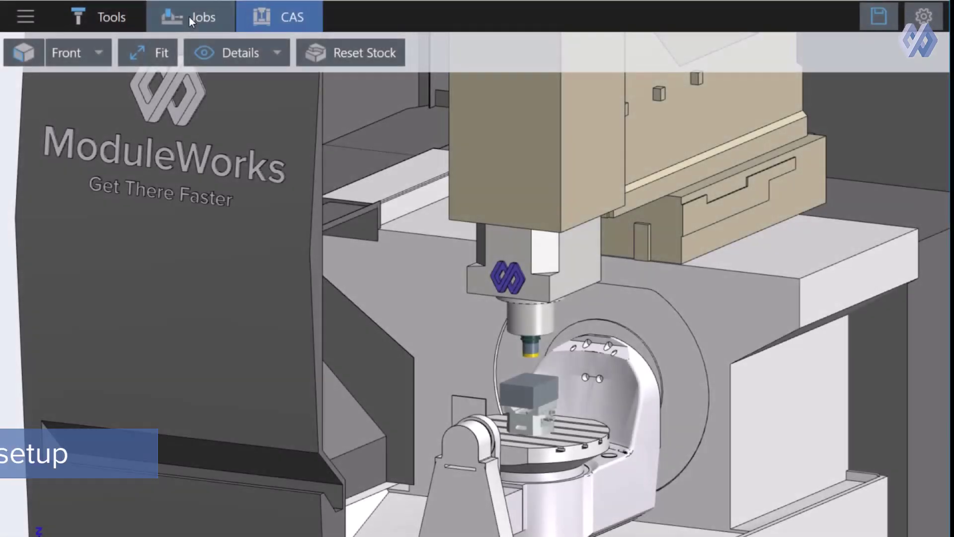
Create a new job setup in Workarea 1 and open Setup 12 for editing
click(189, 18)
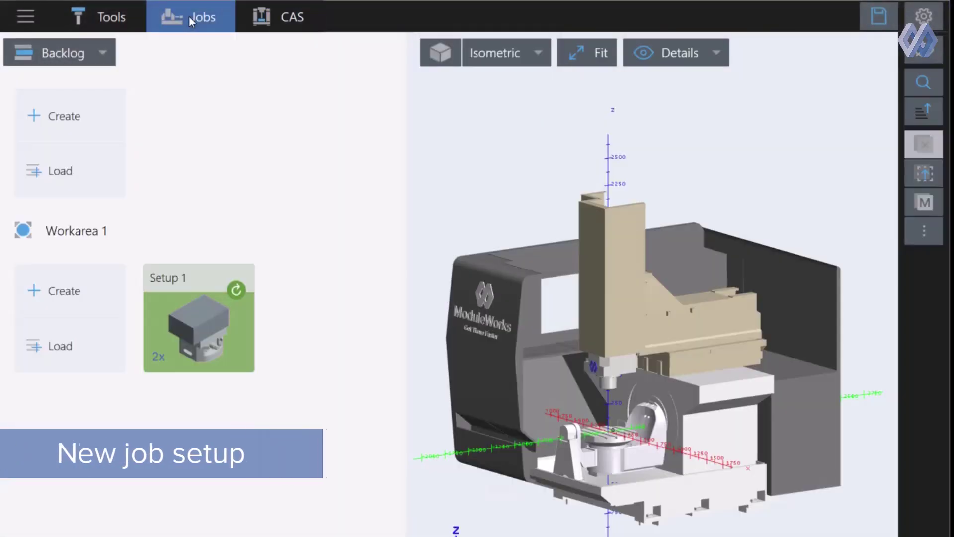
click(66, 290)
click(353, 345)
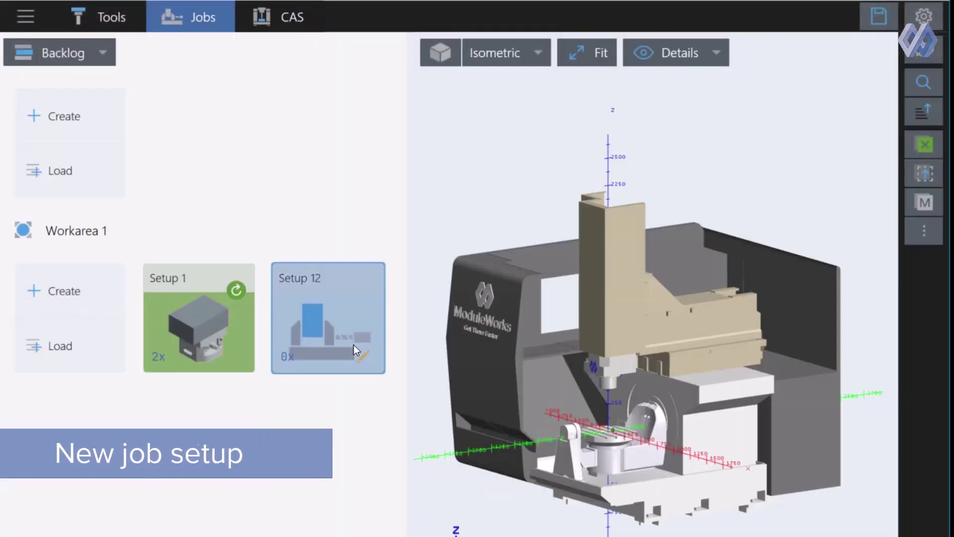
click(362, 357)
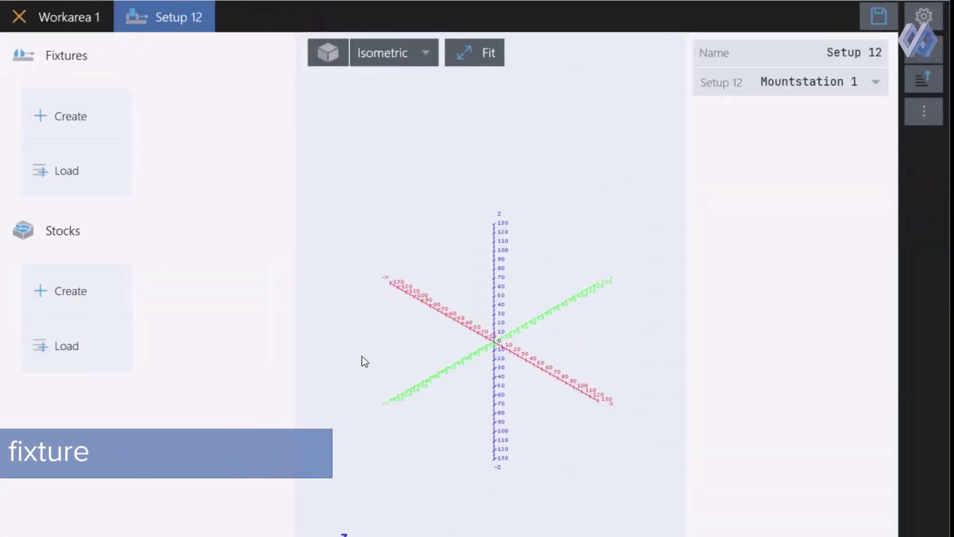
Load Fixture 26 and Stock 23 from the library into Setup 12
click(86, 173)
click(207, 196)
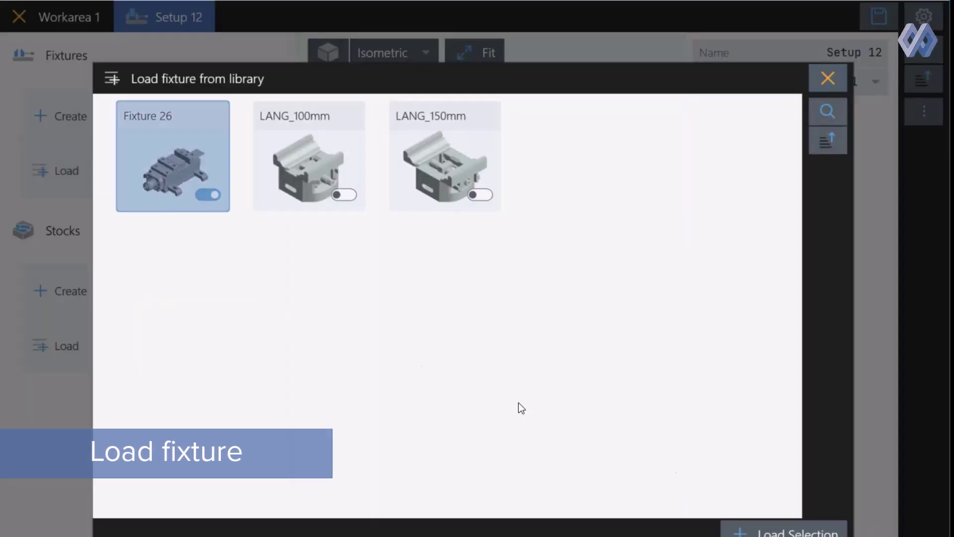
click(772, 531)
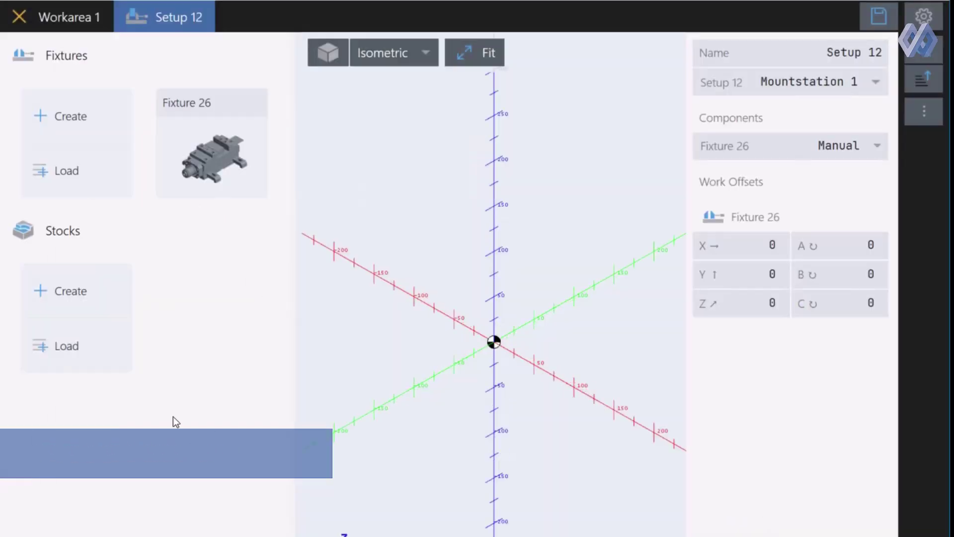
click(70, 351)
click(201, 196)
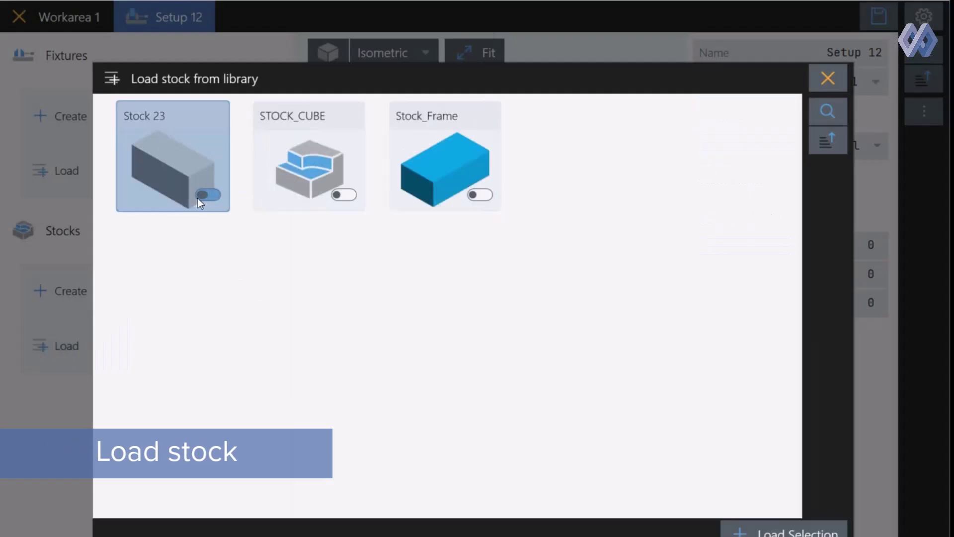
click(801, 531)
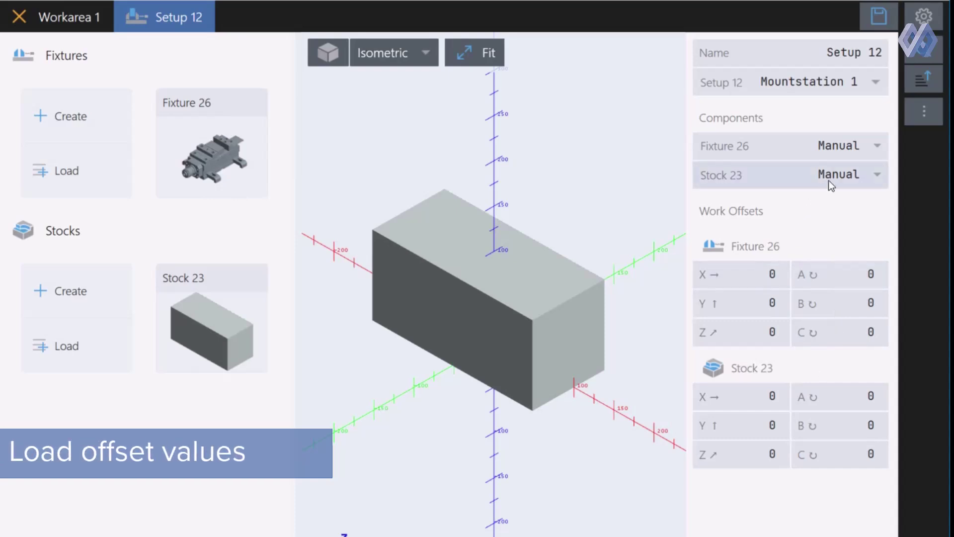
Assign Fixture 26 work offset G56, taking X375 Y350 Z520 from the controller
click(842, 145)
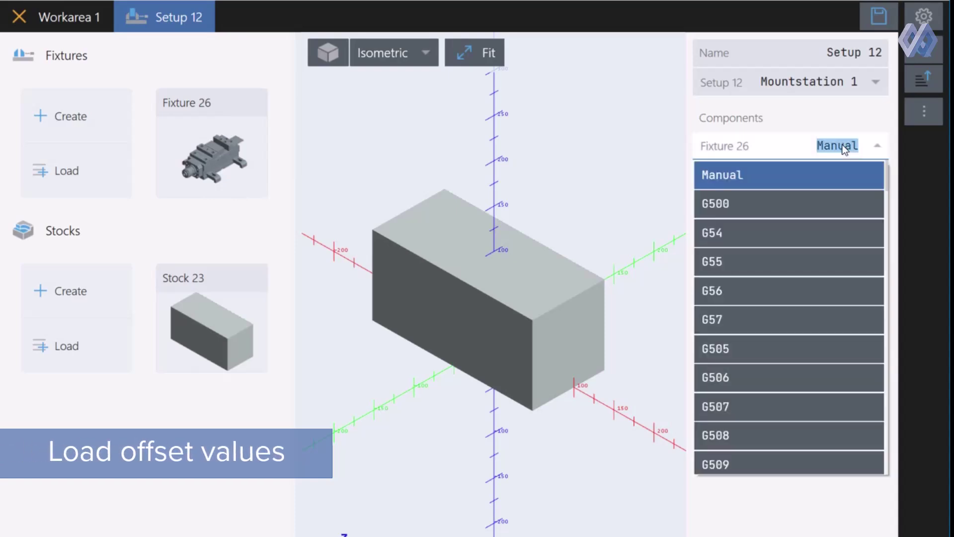
click(743, 289)
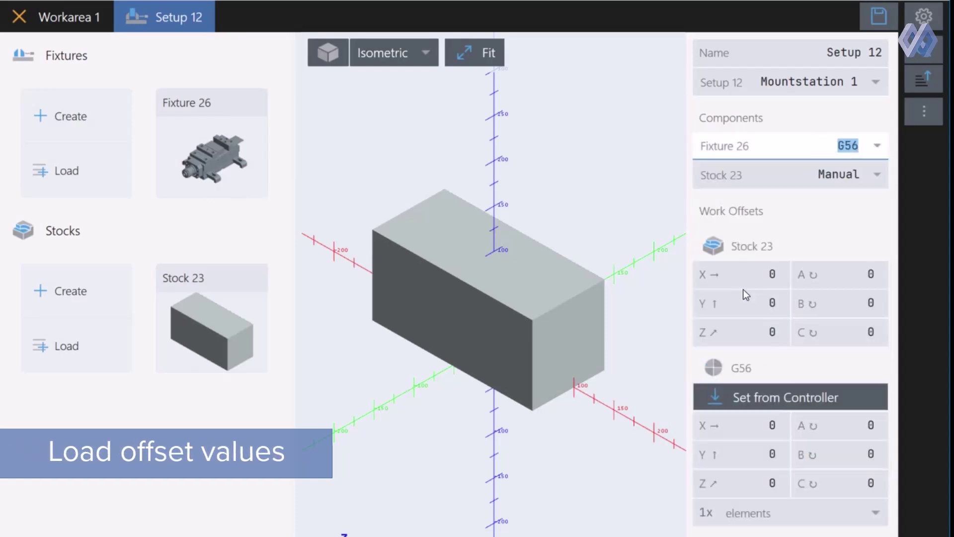
click(767, 396)
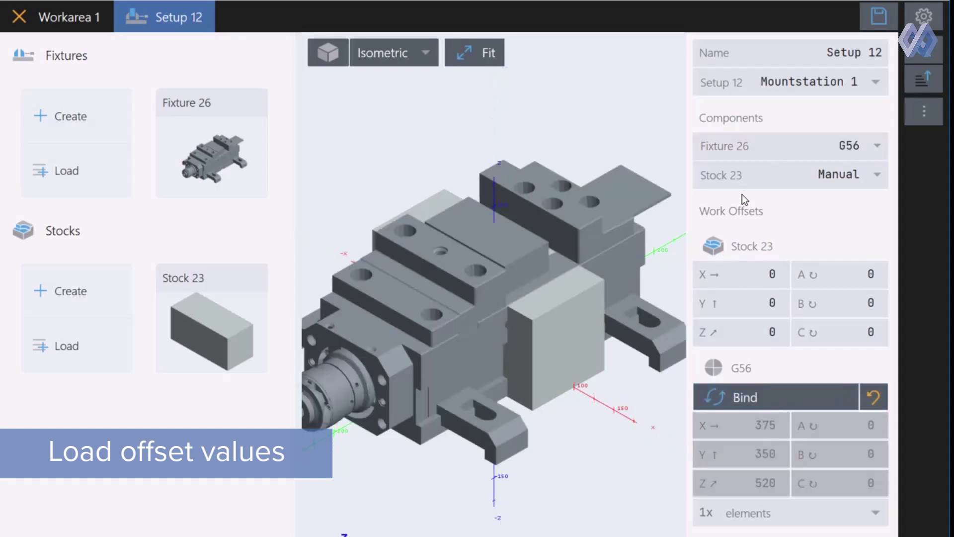
Assign Stock 23 work offset G55 from the controller and check it sits on the vise
click(756, 178)
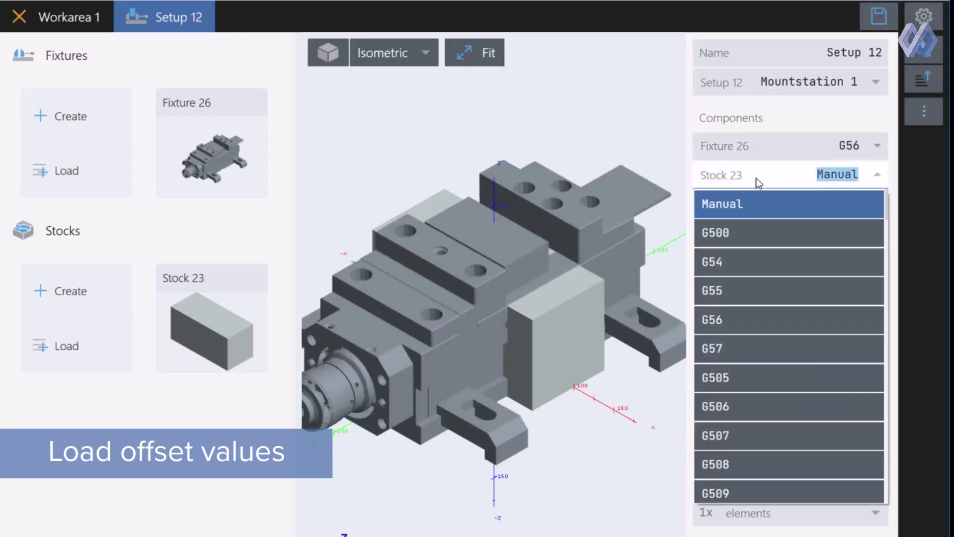
click(727, 291)
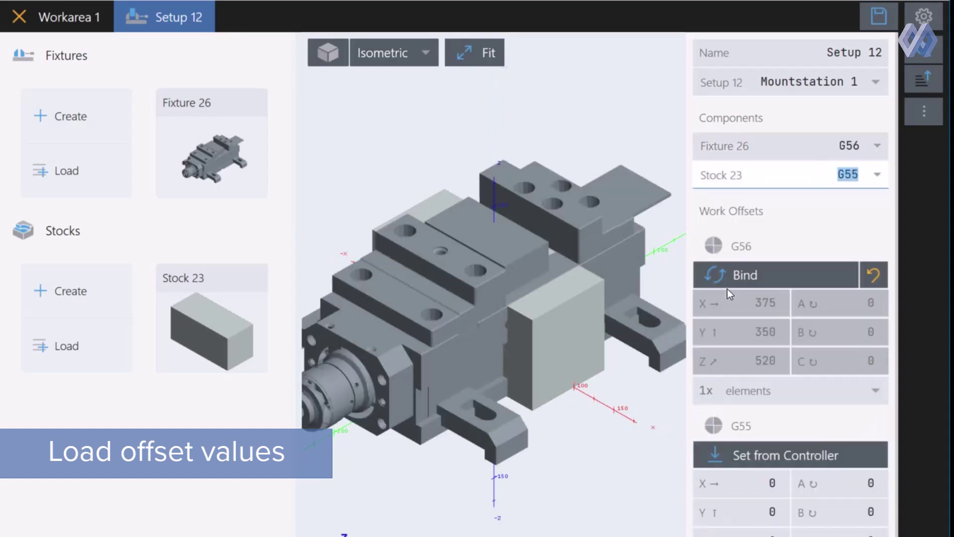
click(776, 456)
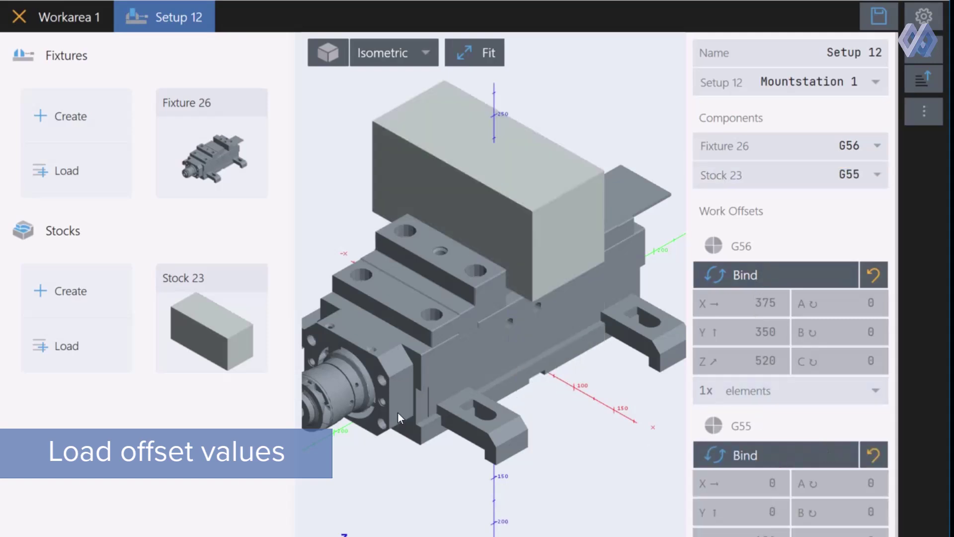
drag(397, 412, 357, 380)
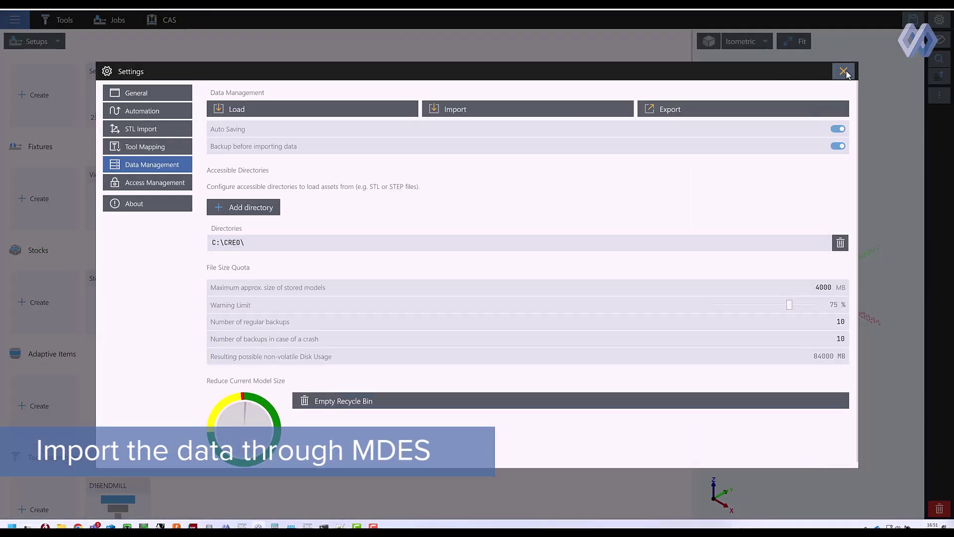
Close Settings and preview the imported stock, Vice fixture, setup and D16ENDMILL tool
click(845, 72)
click(124, 498)
click(126, 288)
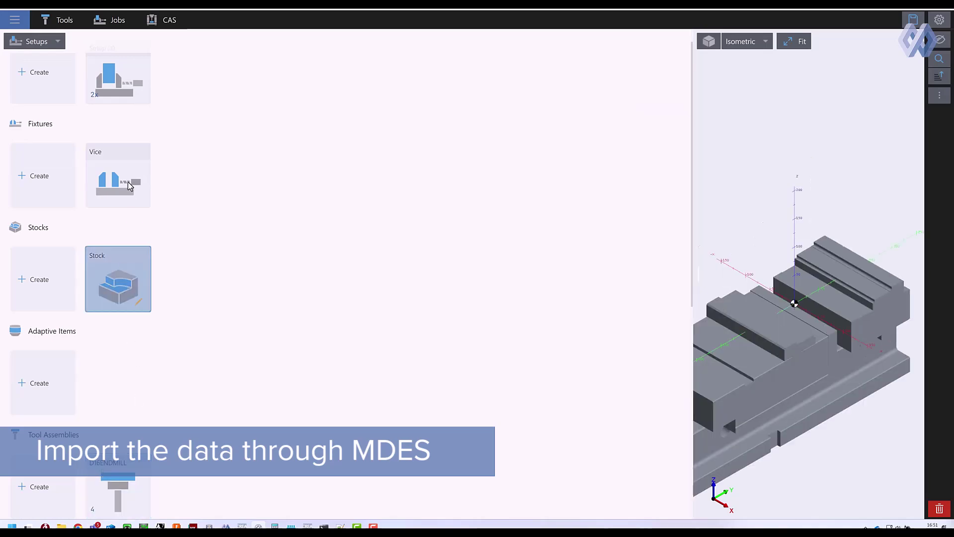
click(120, 185)
click(119, 82)
click(56, 20)
click(41, 107)
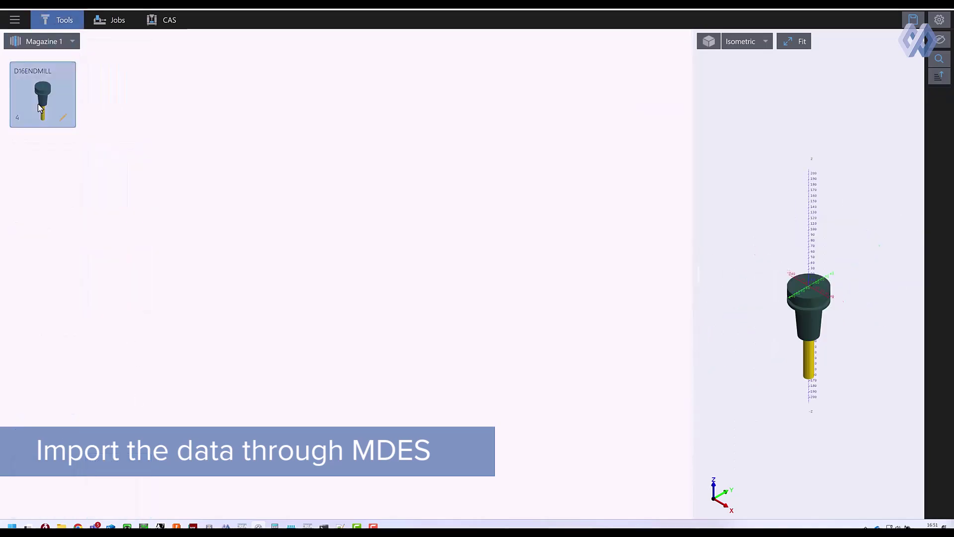
Load Setup 20 into Workarea 1, activate it, and view the machine simulation
click(116, 20)
click(37, 111)
click(135, 116)
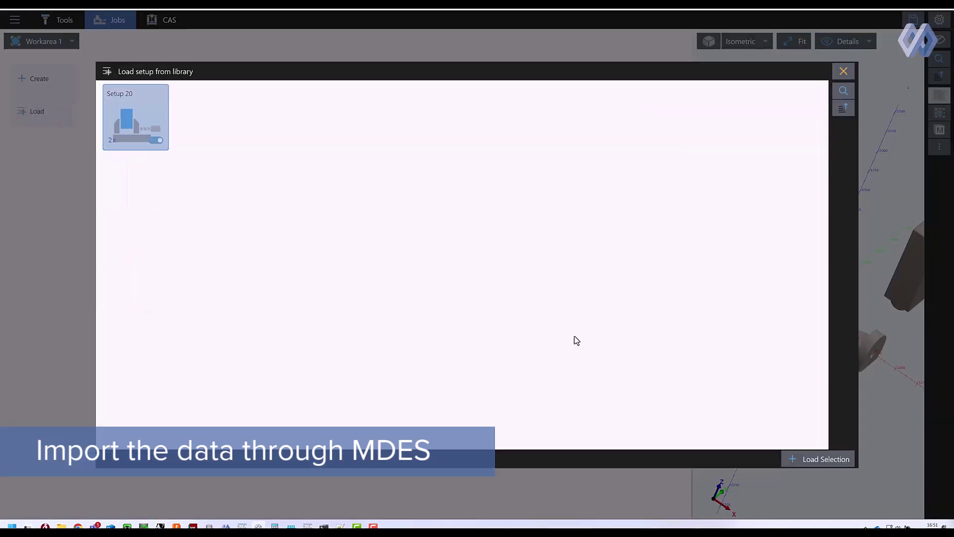
click(818, 457)
click(118, 94)
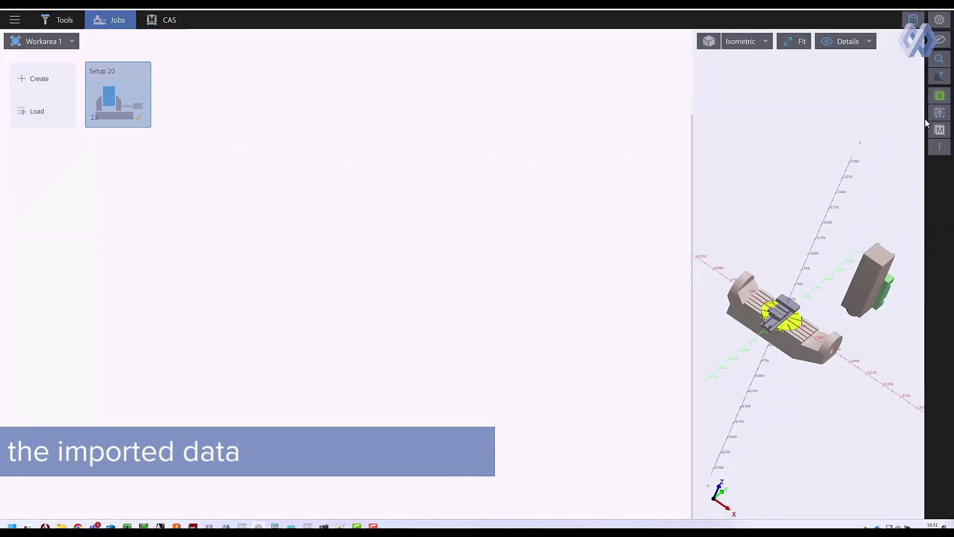
click(940, 99)
click(169, 21)
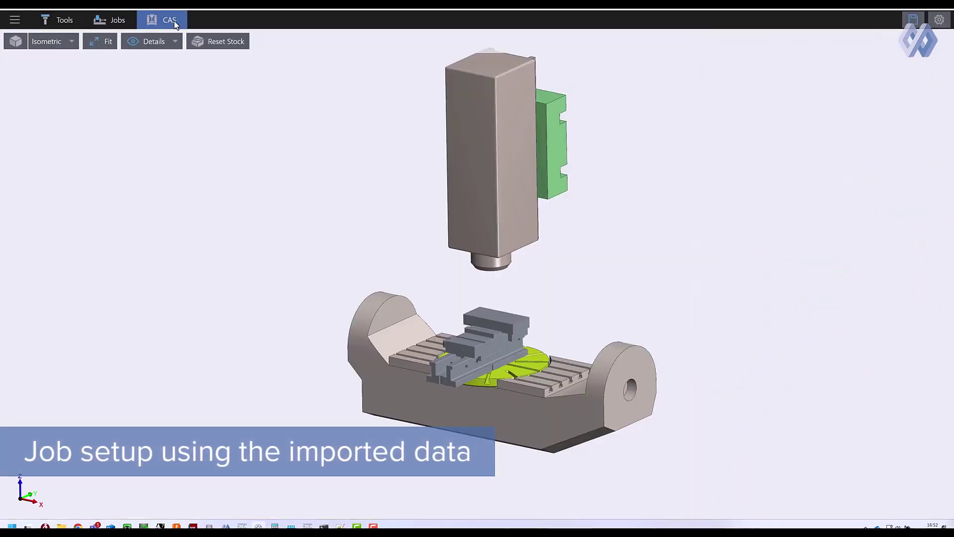